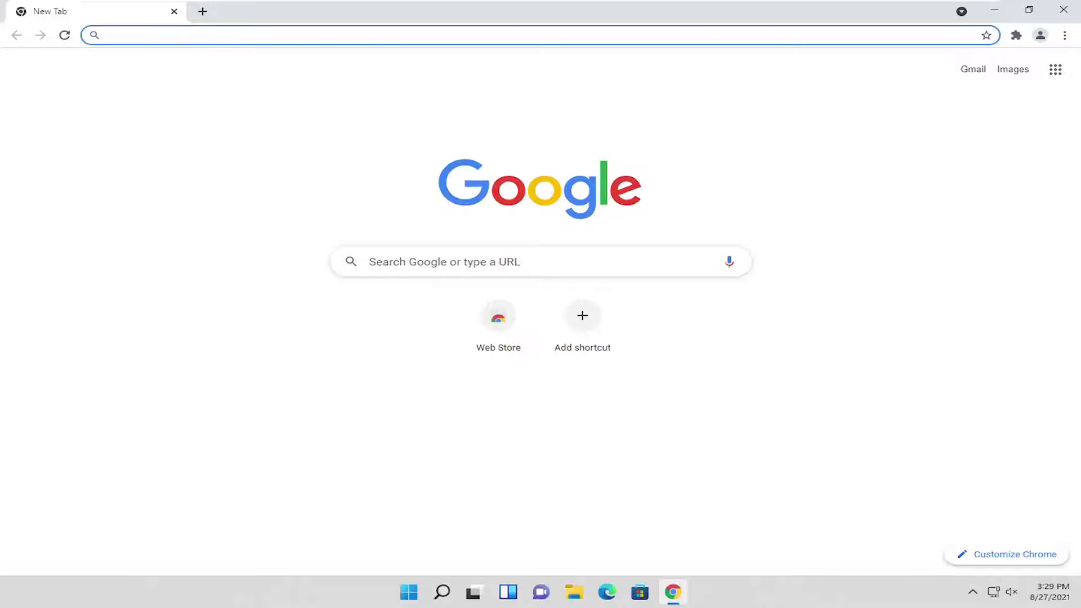
- Search Google for Windows.System.Diagnostics.TraceReporting.PlatformDiagnosticActions.dll from the address bar
type("Windows.System.Diagnostics.TraceReporting.PlatformDiagnosticActions.dll")
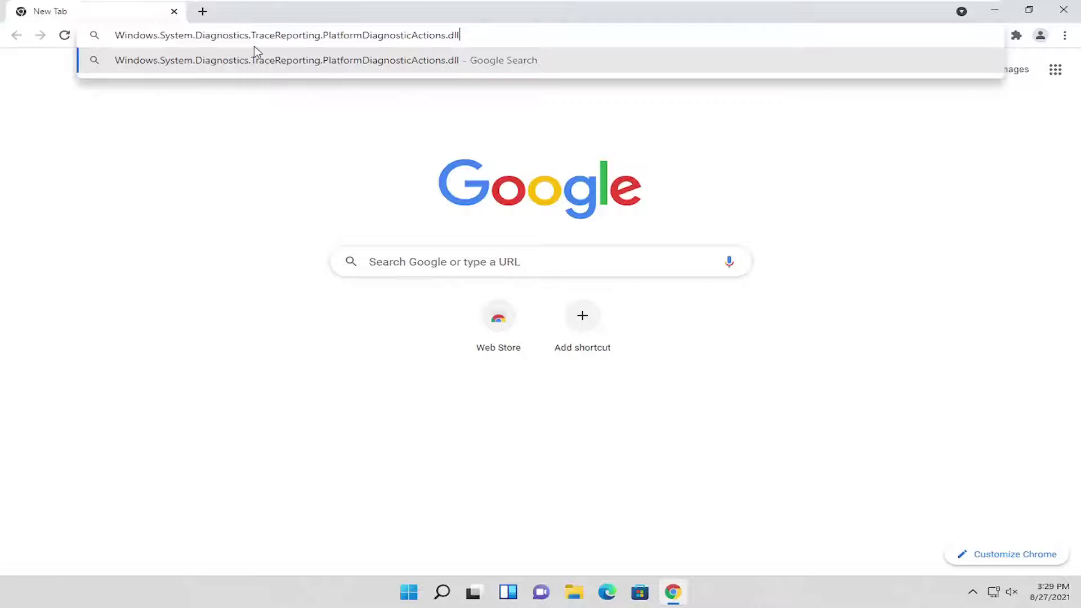
key("Return")
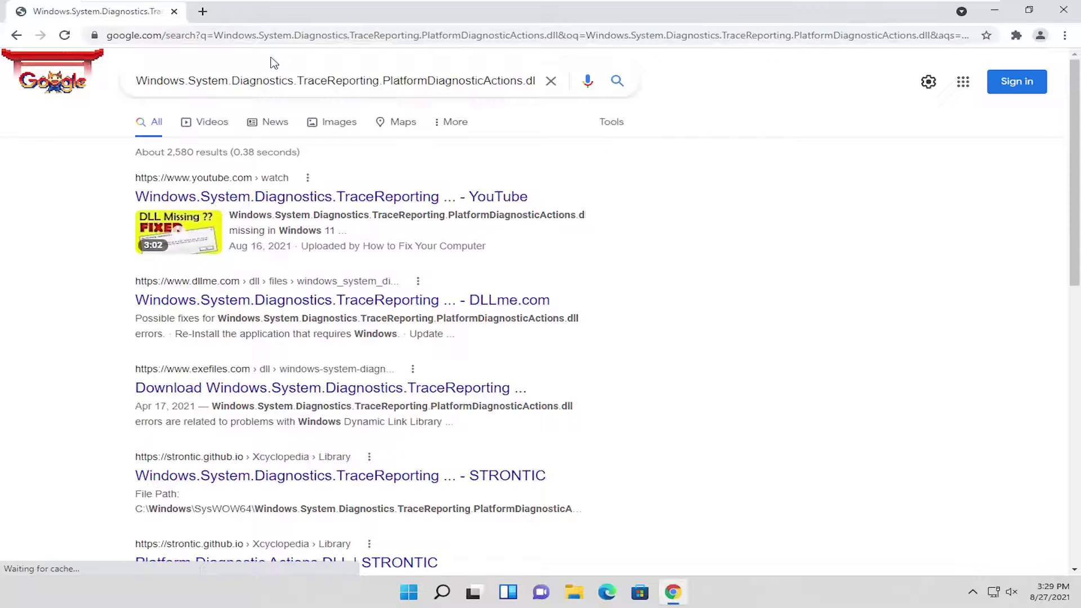
- Open the DLLme result's download page, pass the reCAPTCHA, and scroll to the version list
scroll(241, 179, "down", 2)
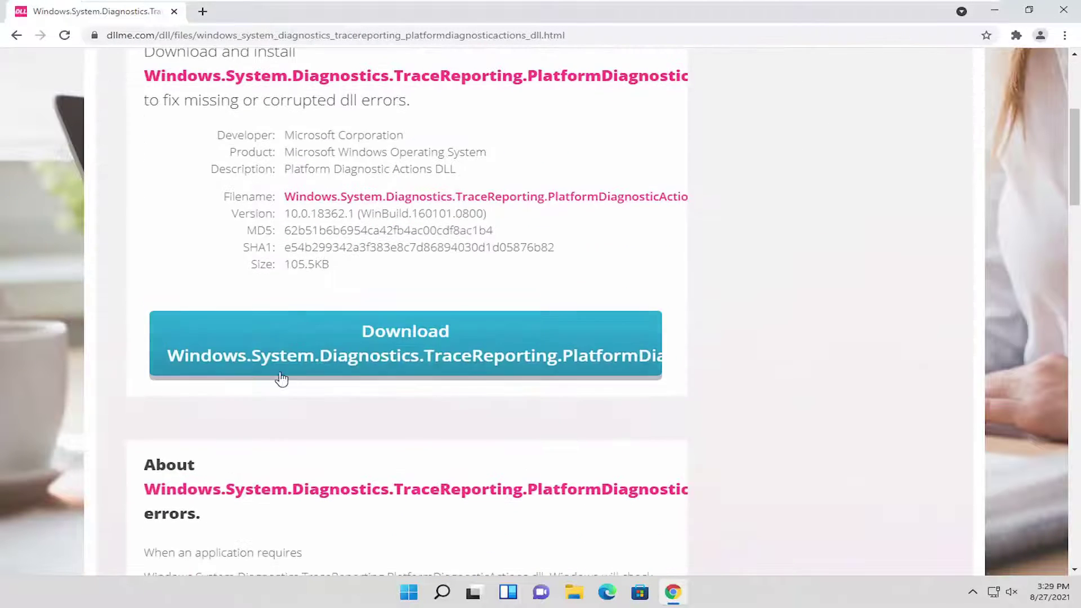
left_click(354, 338)
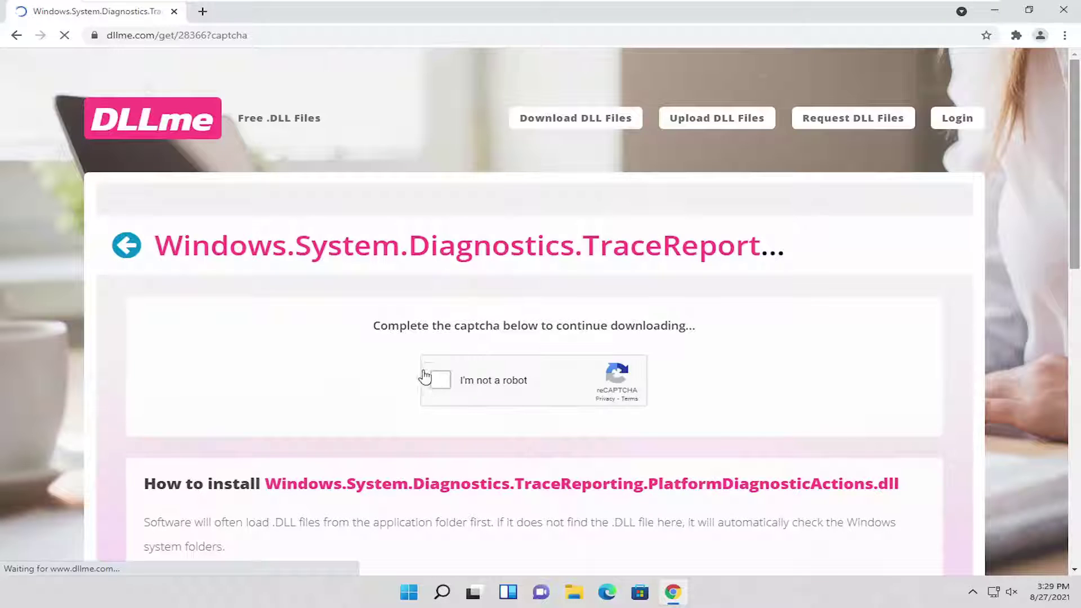
left_click(441, 385)
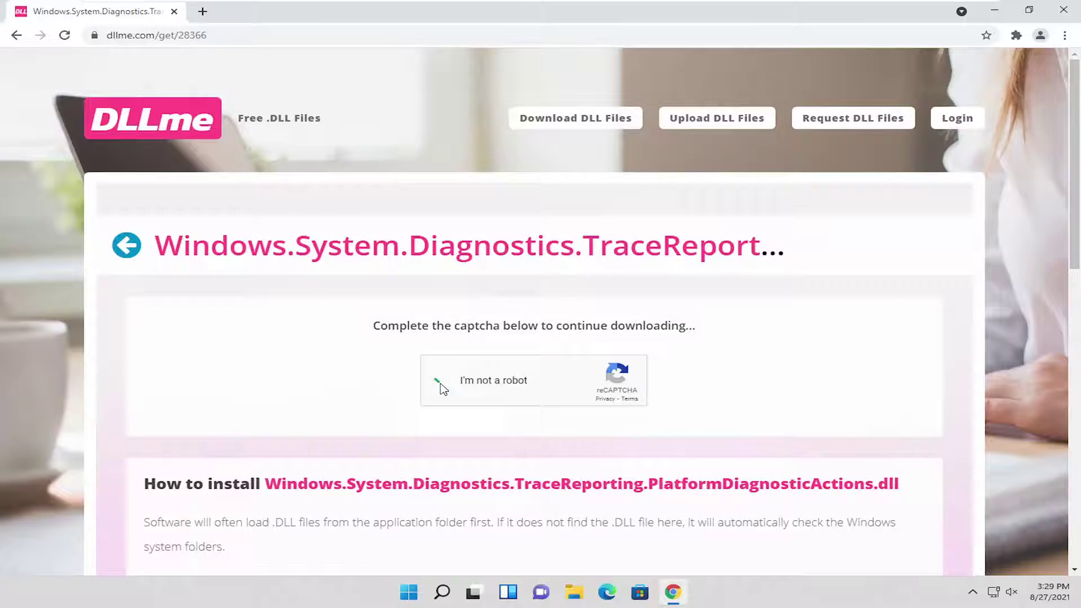
scroll(436, 389, "down", 1)
scroll(434, 388, "down", 2)
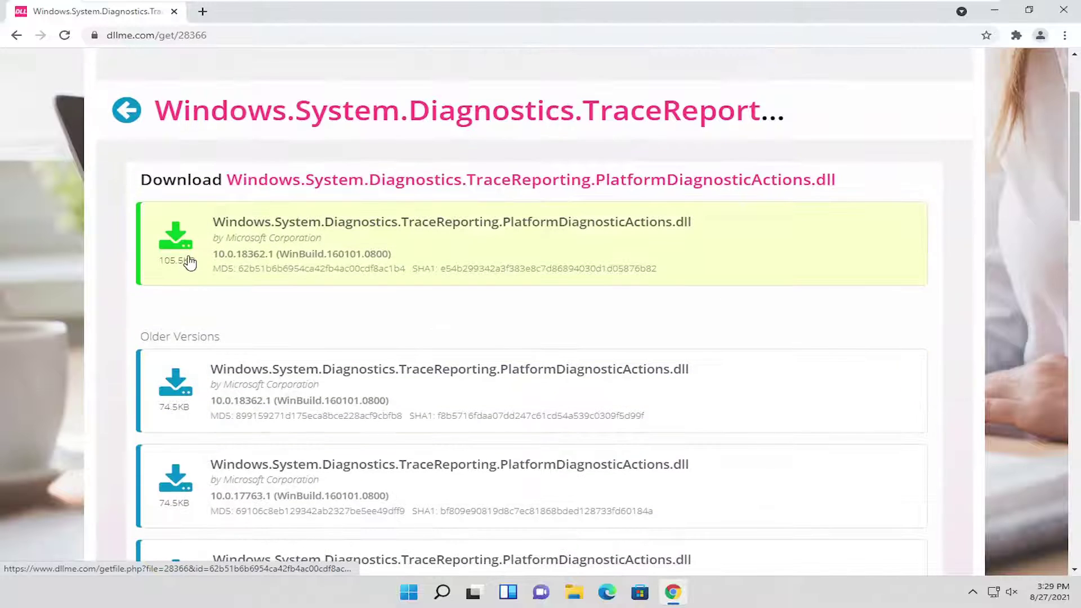
- Download the 105.5KB version 10.0.18362.1 zip, keep it despite the warning, and show it in folder
left_click(309, 240)
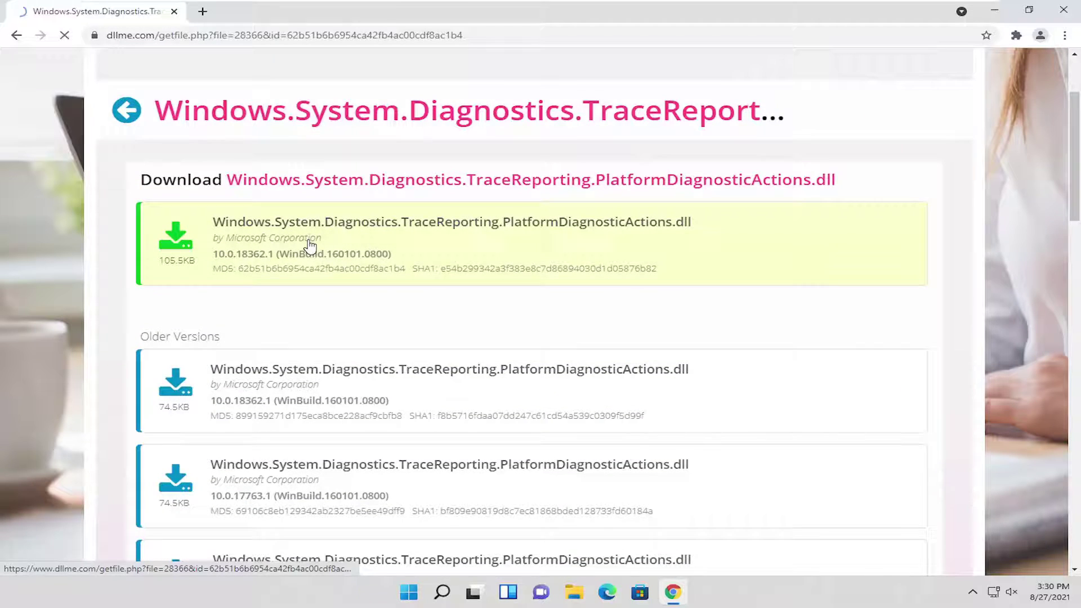
scroll(390, 290, "down", 1)
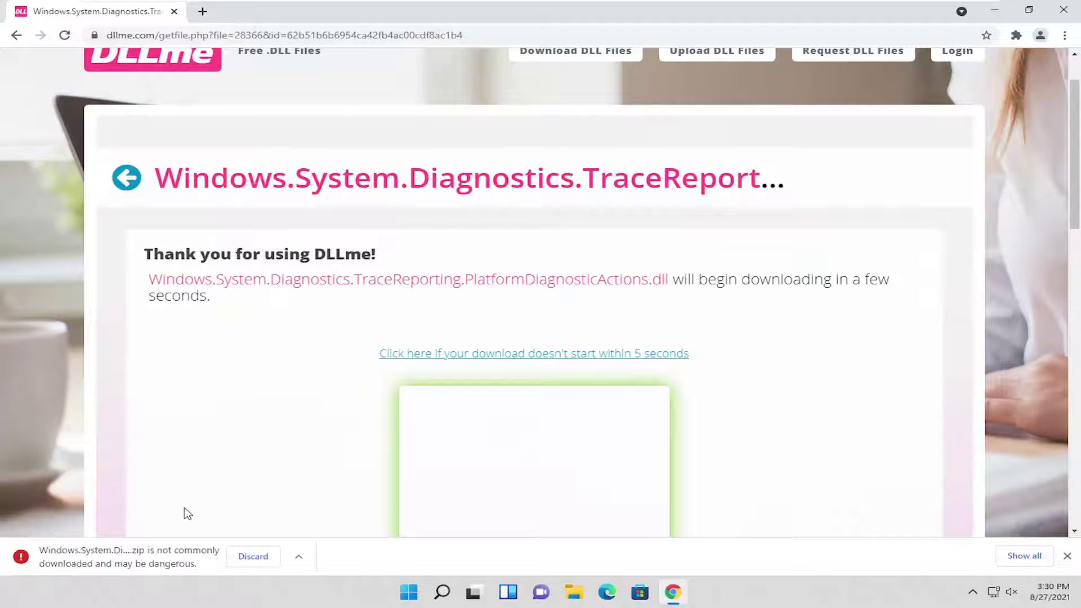
left_click(302, 560)
left_click(308, 512)
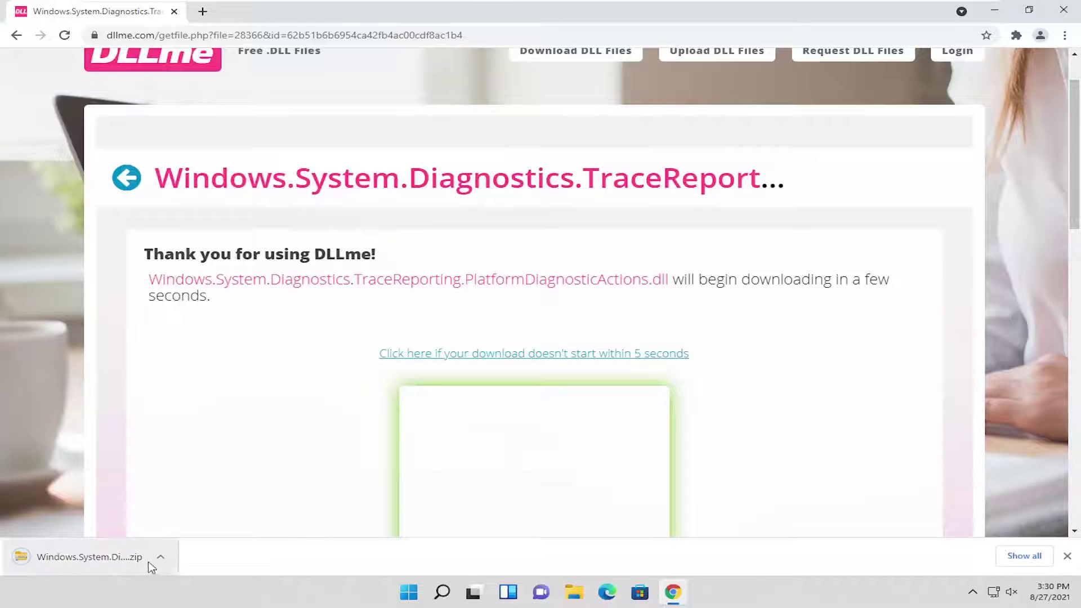
left_click(162, 557)
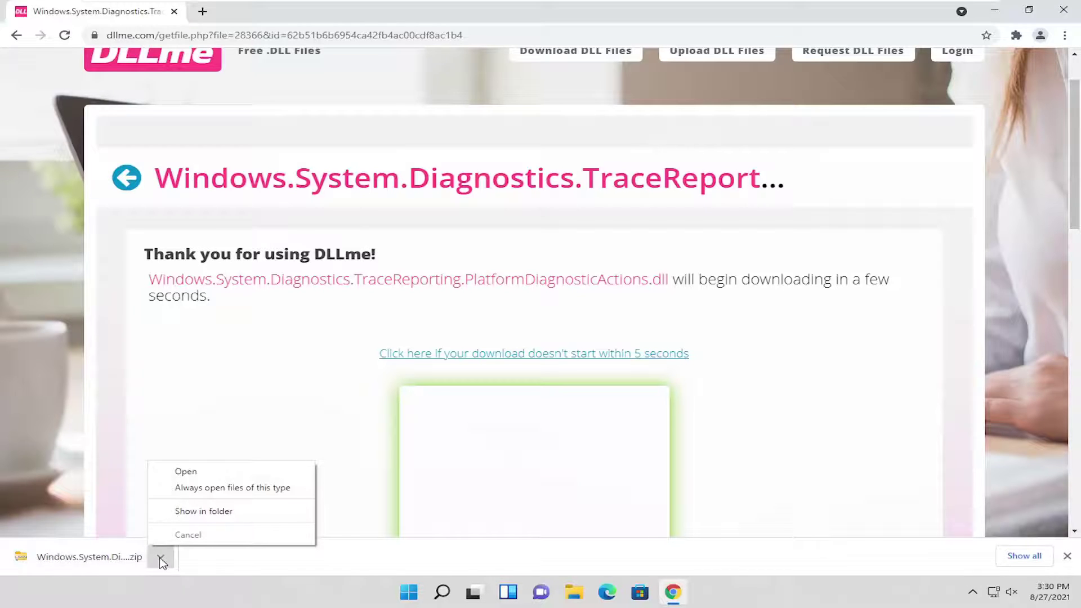
left_click(181, 512)
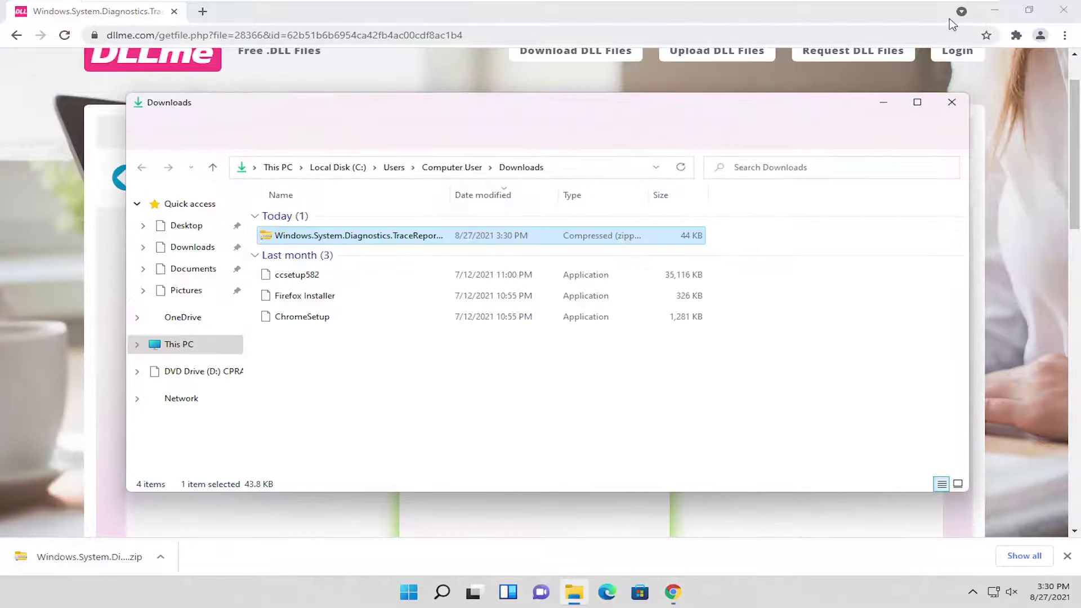
- Open the downloaded zip in Downloads and select the PlatformDiagnosticActions DLL inside
left_click(994, 10)
double_click(340, 236)
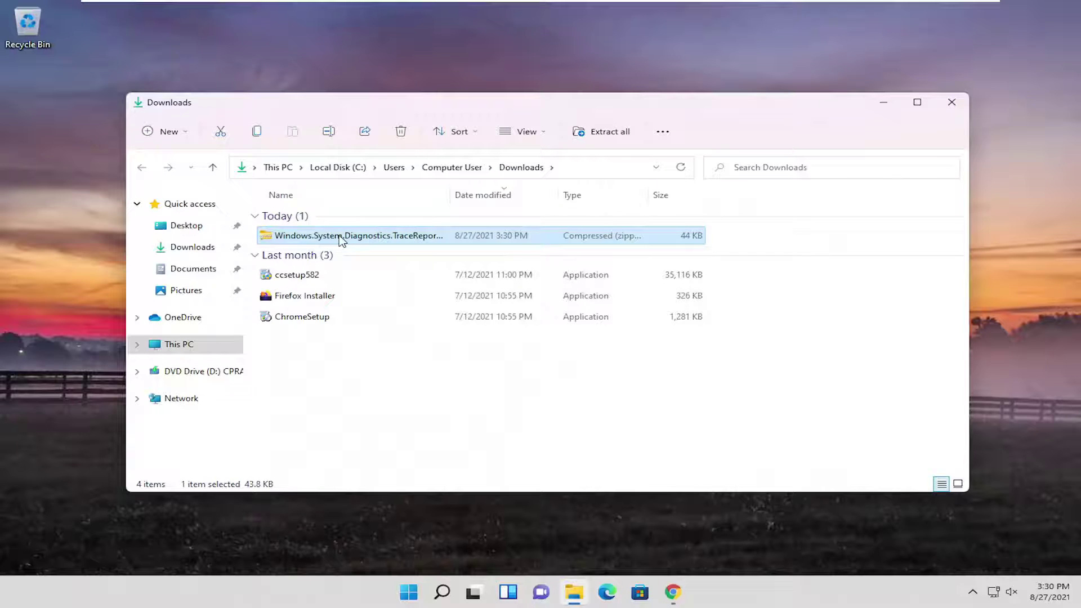
left_click(346, 247)
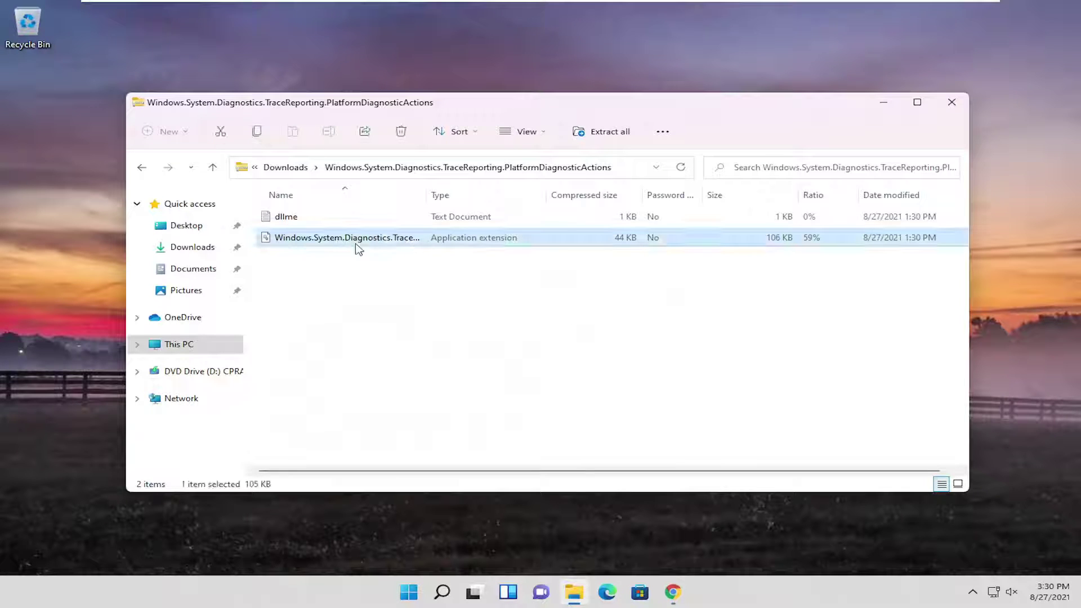
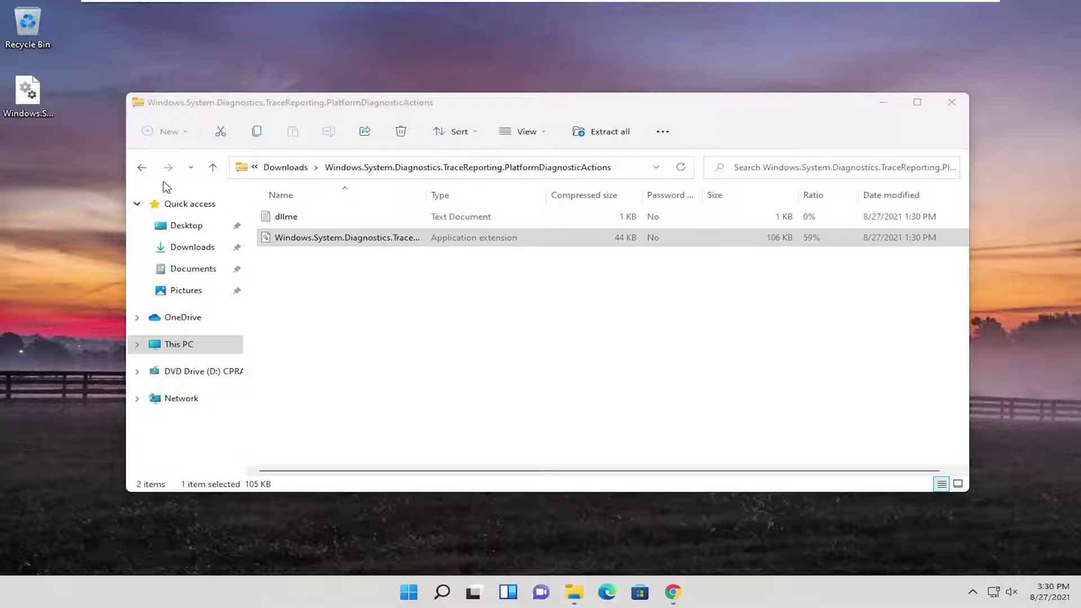
- Go from This PC into Local Disk (C:) > Windows and scroll down toward System32
left_click(177, 341)
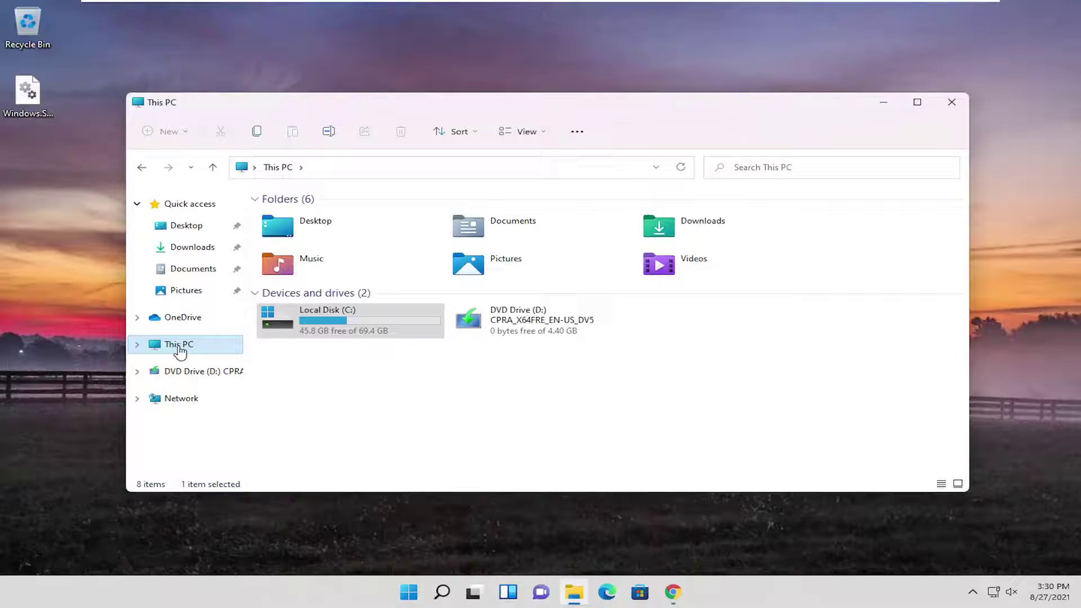
left_click(338, 324)
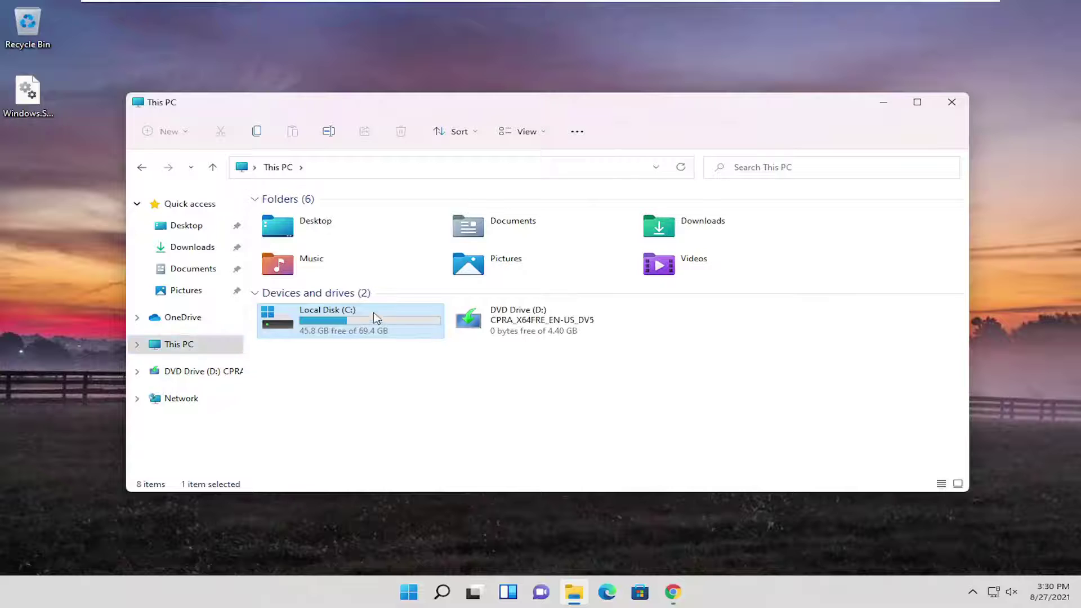
double_click(336, 321)
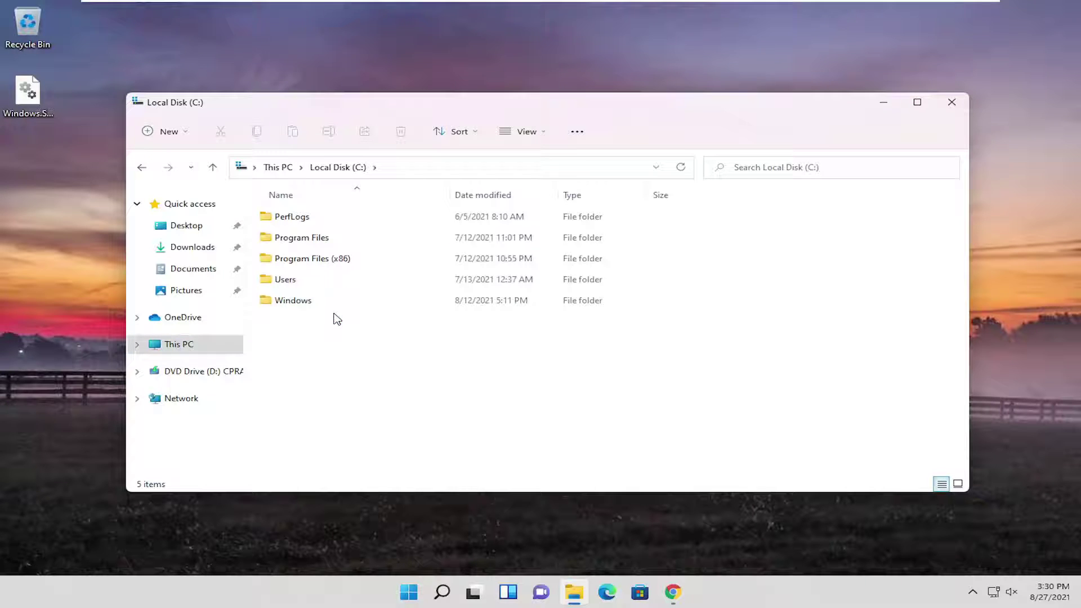
left_click(302, 305)
double_click(302, 304)
scroll(332, 313, "down", 10)
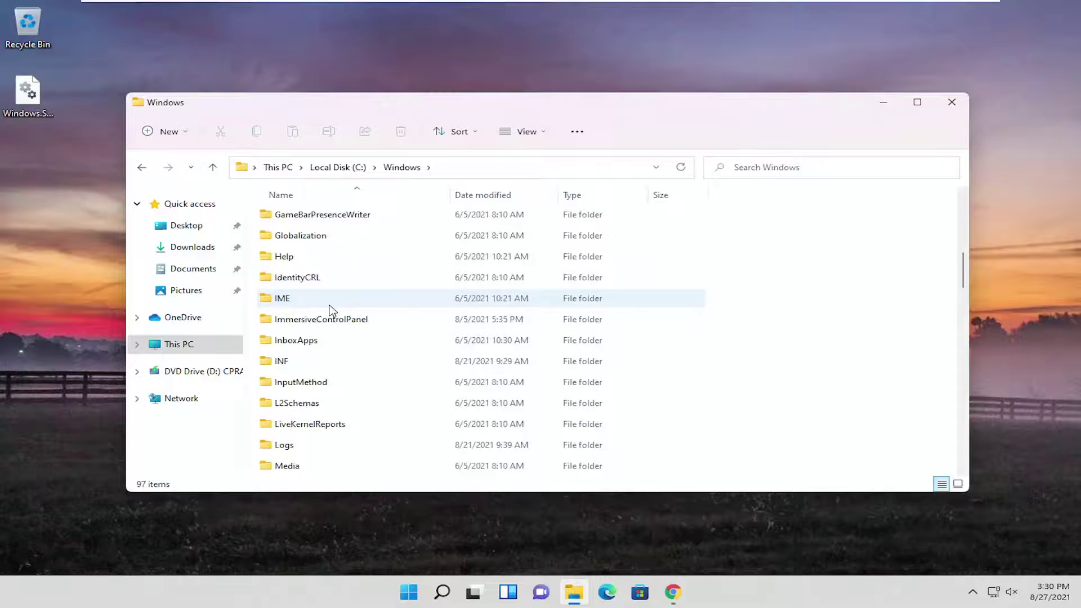
scroll(332, 321, "down", 8)
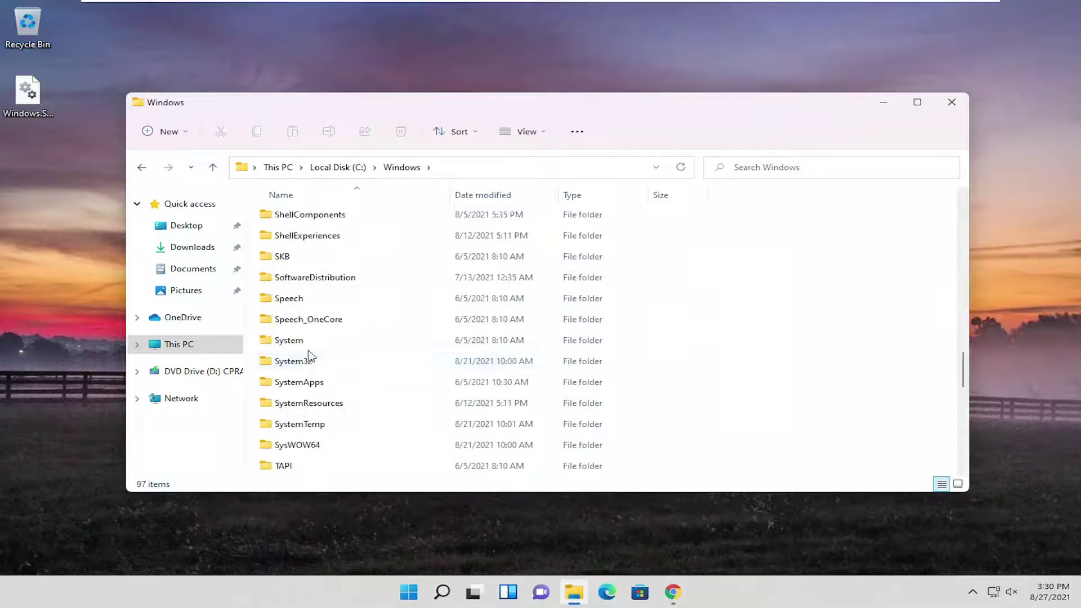
- Move the Windows.System.Diagnostics DLL from the desktop onto the System32 folder
left_click(305, 363)
left_click_drag(29, 93, 284, 358)
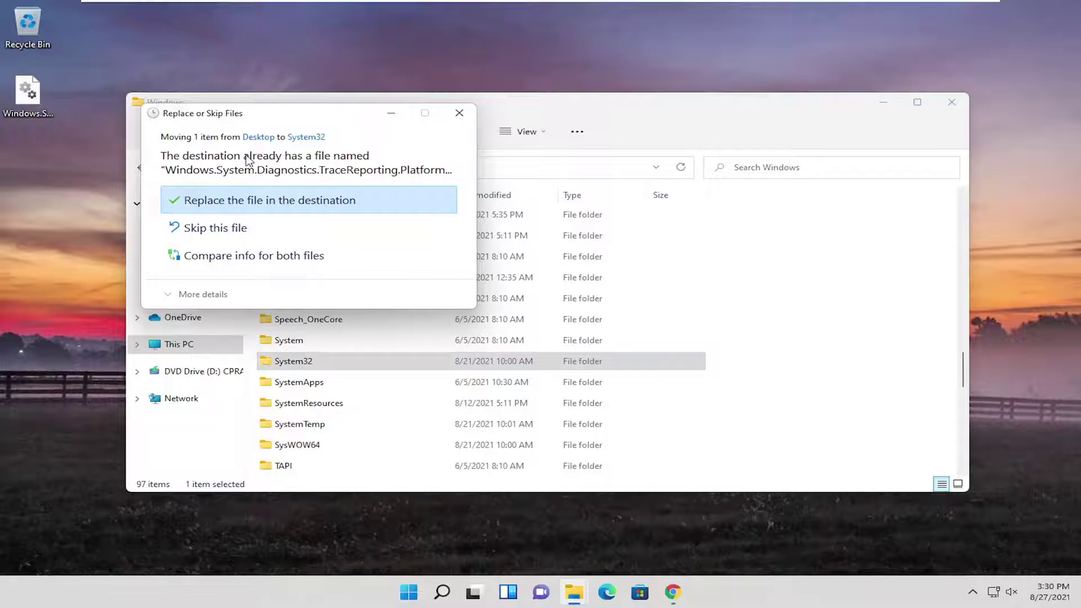
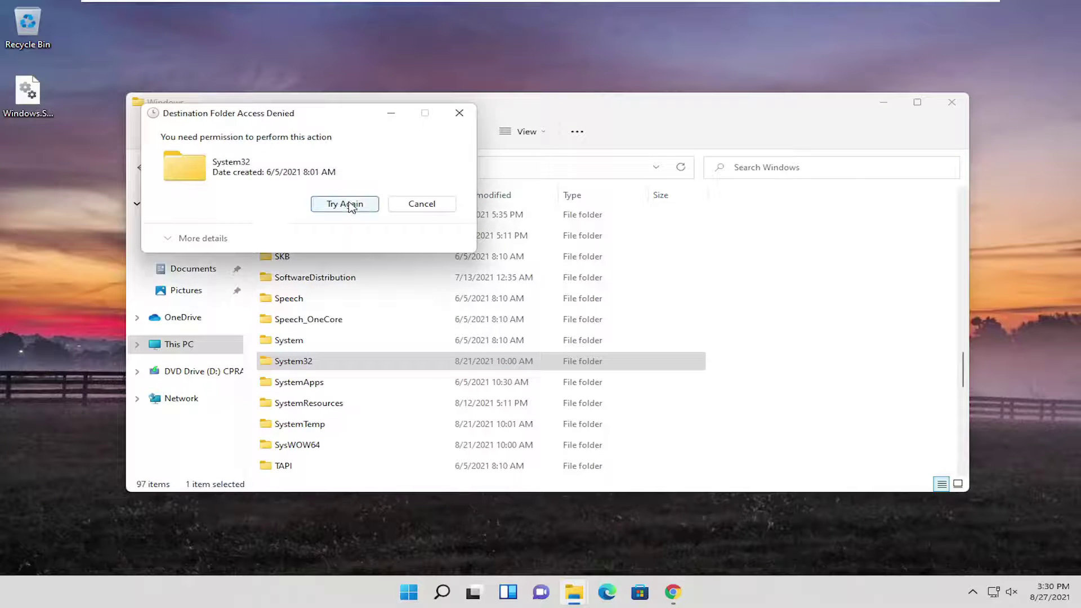
- Cancel the denied move of the DLL into System32 and close File Explorer
left_click(347, 203)
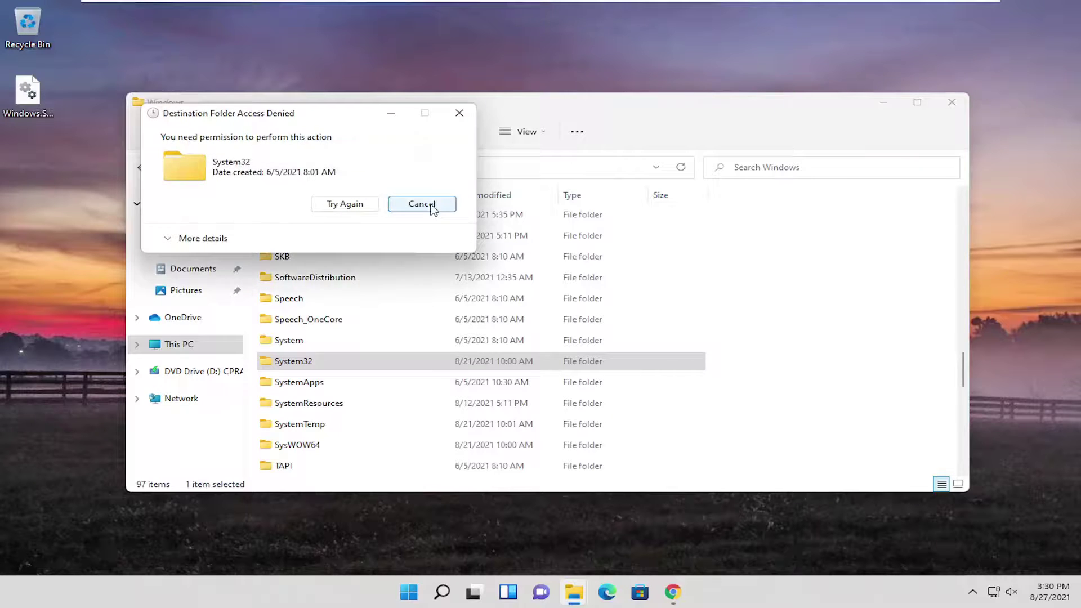
left_click(428, 204)
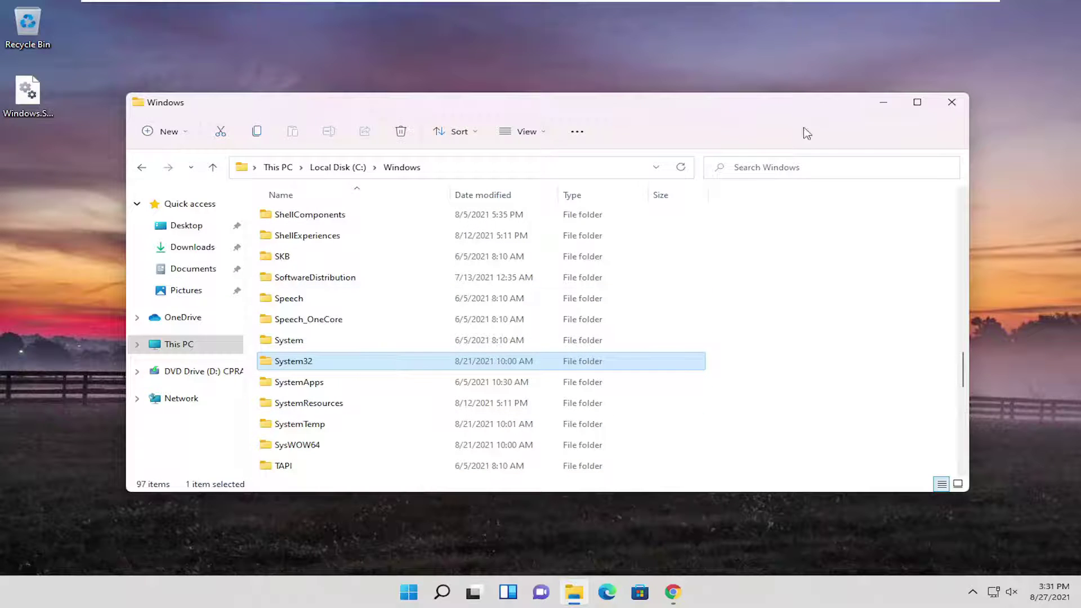
left_click(951, 103)
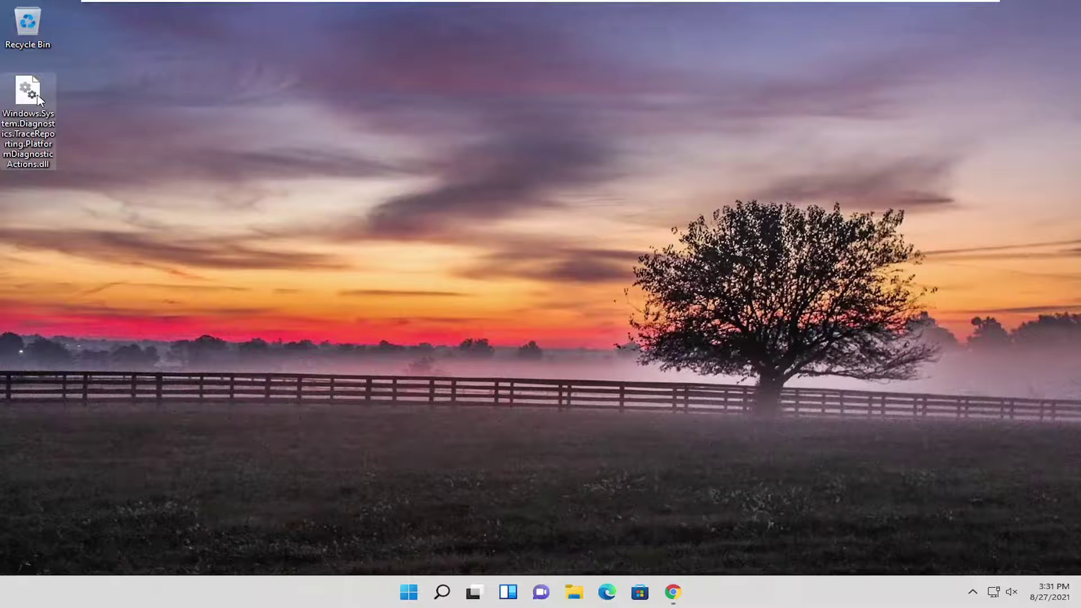
- Drag the leftover desktop DLL to the Recycle Bin and bring up the Shut down or sign out options
left_click_drag(38, 99, 27, 26)
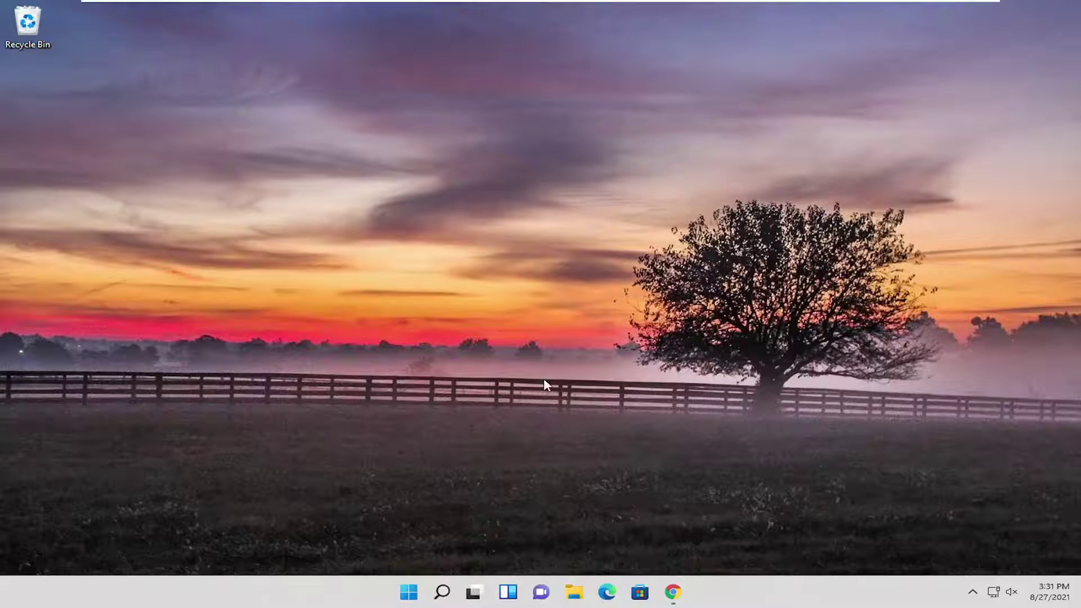
right_click(409, 591)
mouse_move(468, 540)
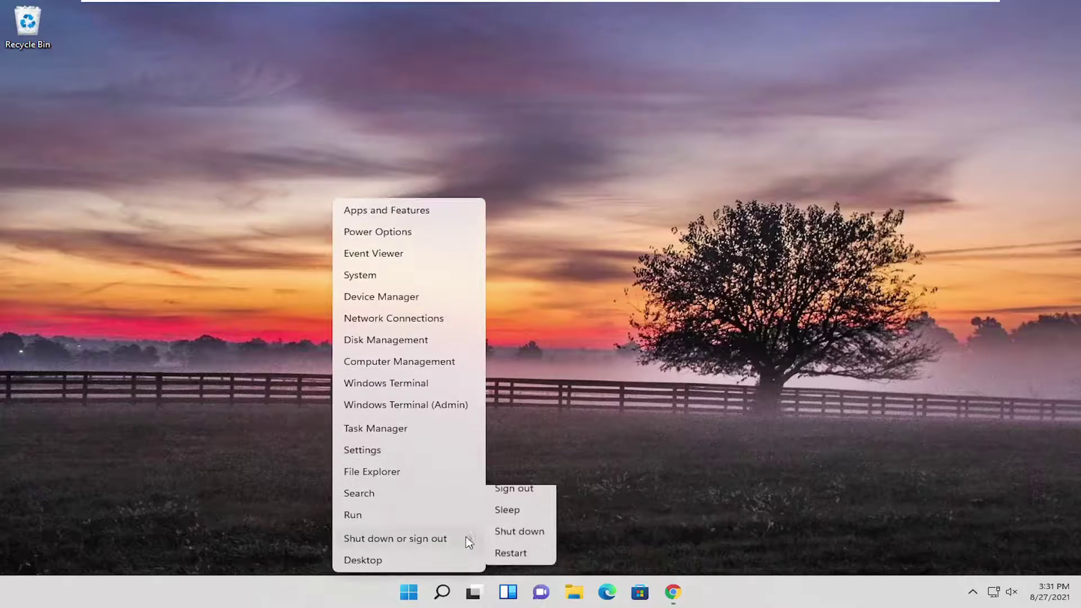